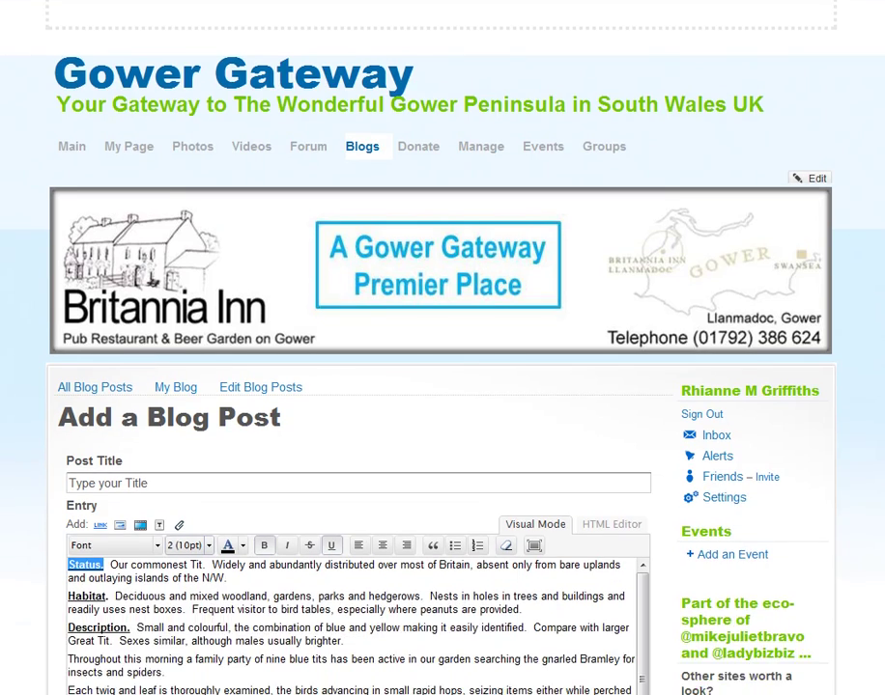
Insert bluetits_02.jpg from the computer at the start of the blog entry, centred, with 10 pixels of padding and a 300-pixel width
scroll(443, 348, "down", 3)
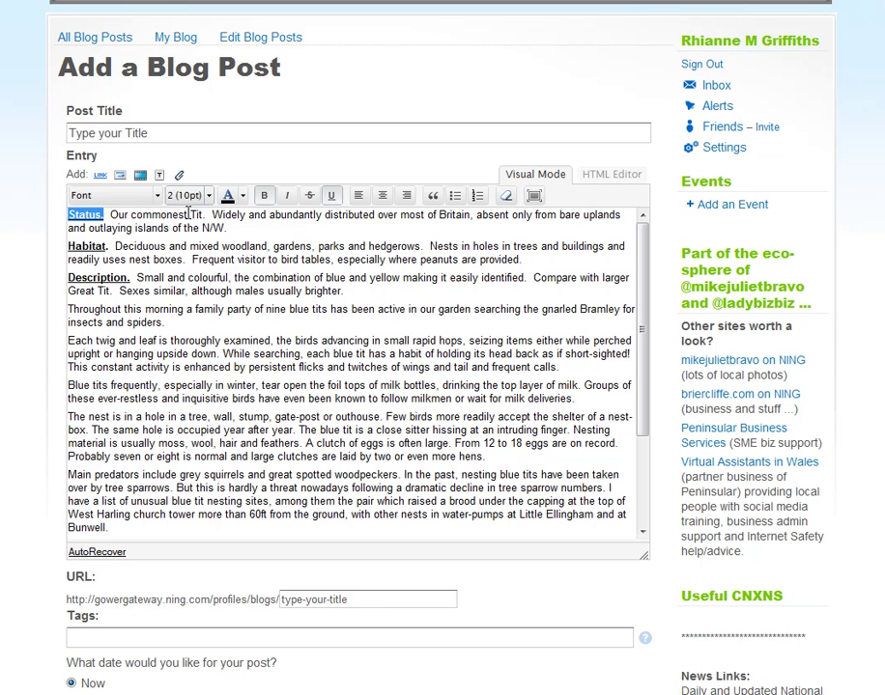
left_click(120, 180)
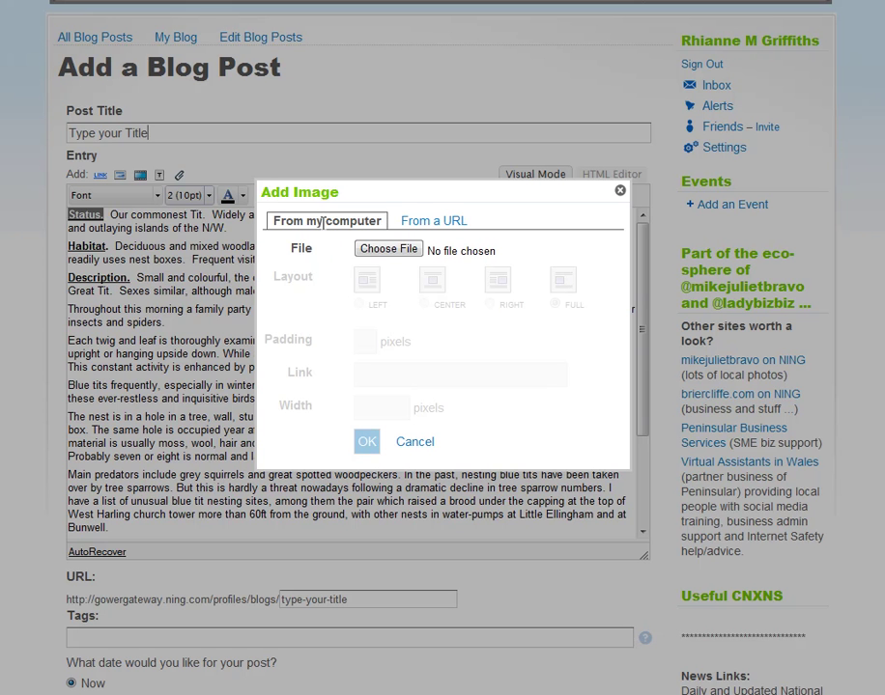
left_click(401, 253)
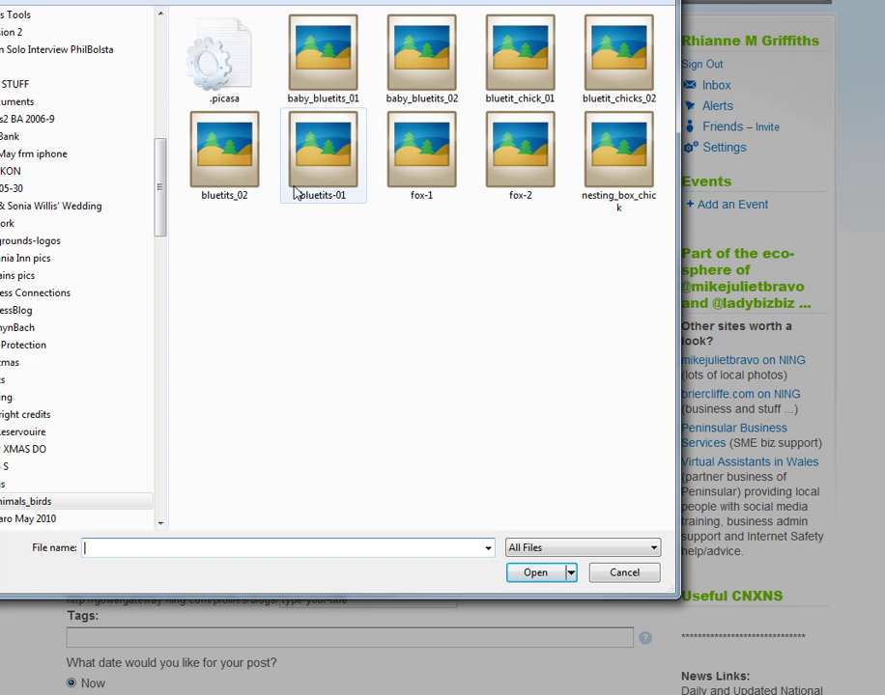
double_click(228, 155)
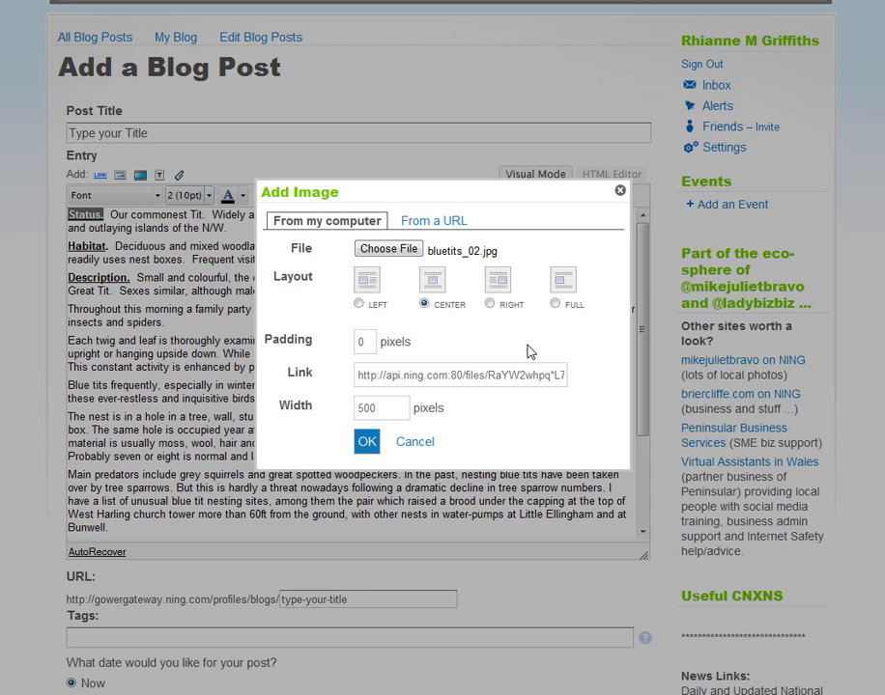
double_click(362, 342)
type("10")
key("Tab")
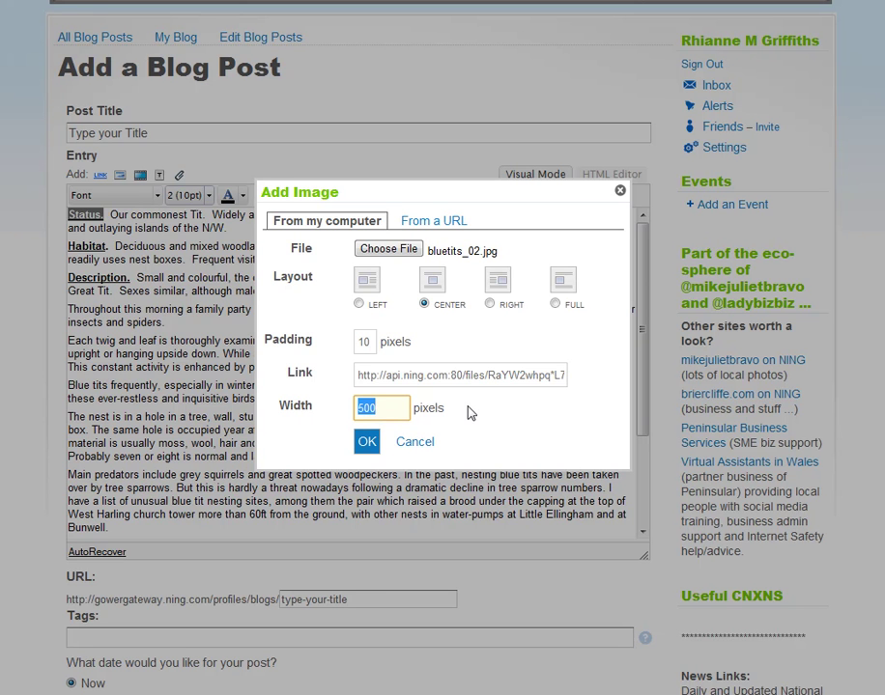
type("300")
left_click(366, 442)
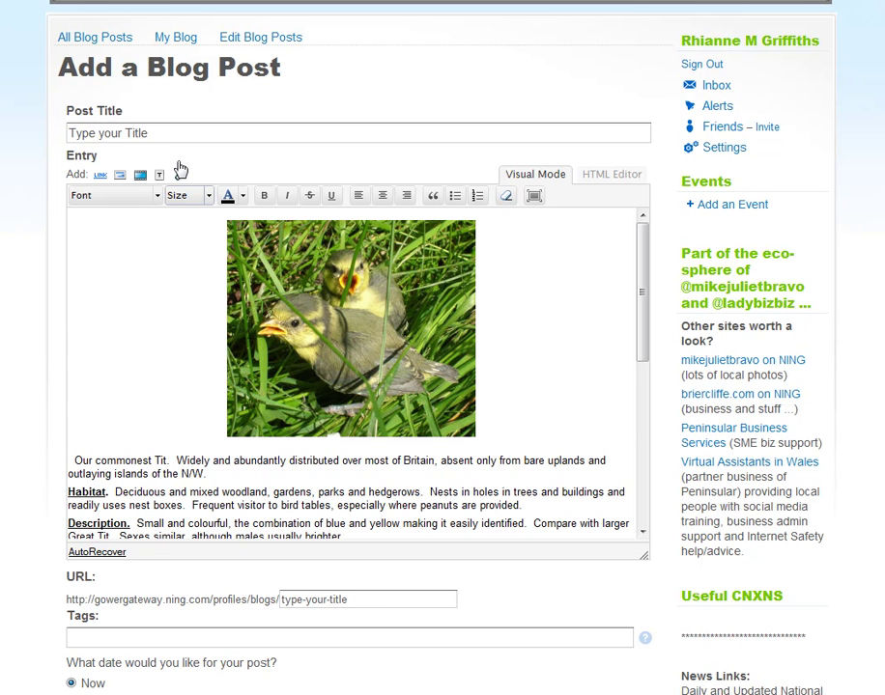
Replace the placeholder post title with "Blue Tits in the garden"
left_click_drag(161, 132, 68, 132)
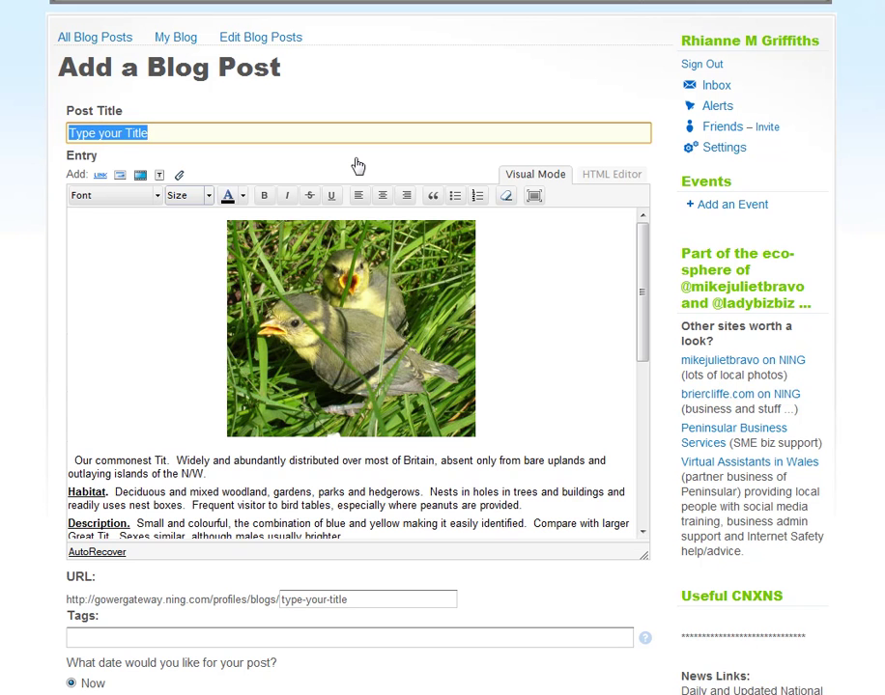
type("Blue ")
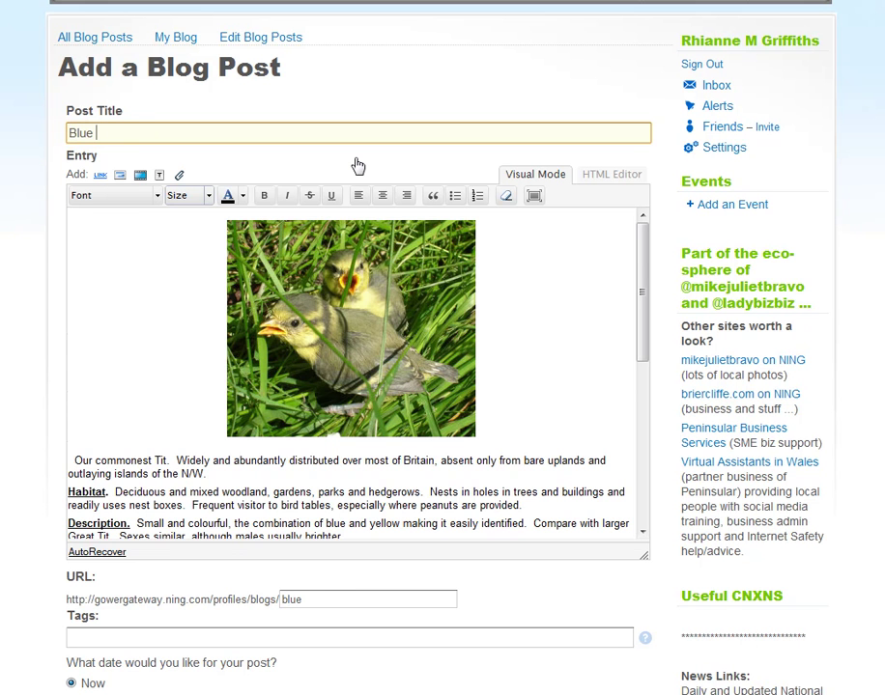
type("Tits in the garden")
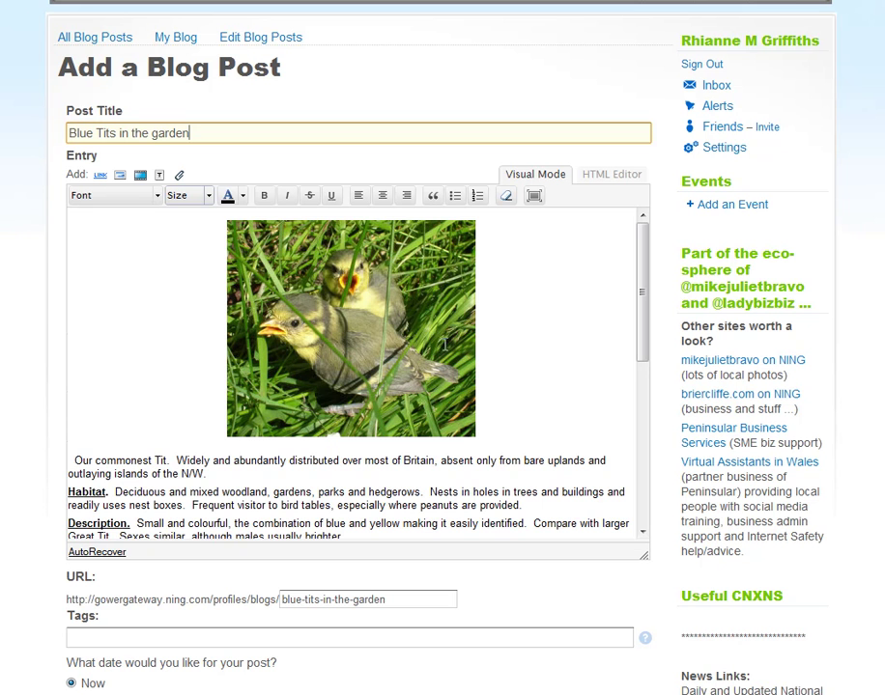
Change the inserted blue tit image to the left layout and set its padding to 10 pixels
mouse_move(643, 256)
left_mouse_down()
mouse_move(642, 275)
mouse_move(636, 259)
left_mouse_up()
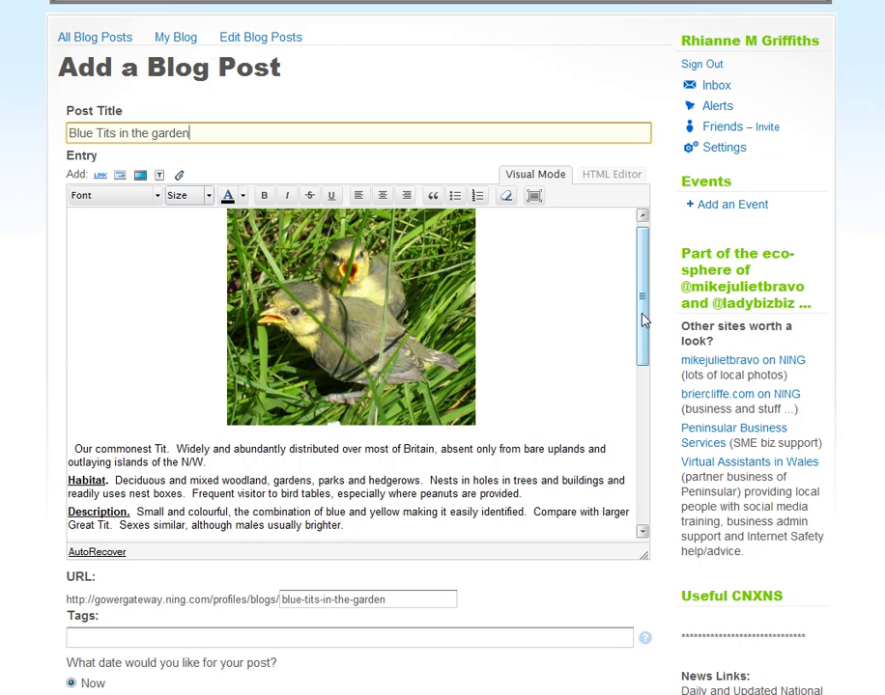
left_click_drag(643, 316, 642, 292)
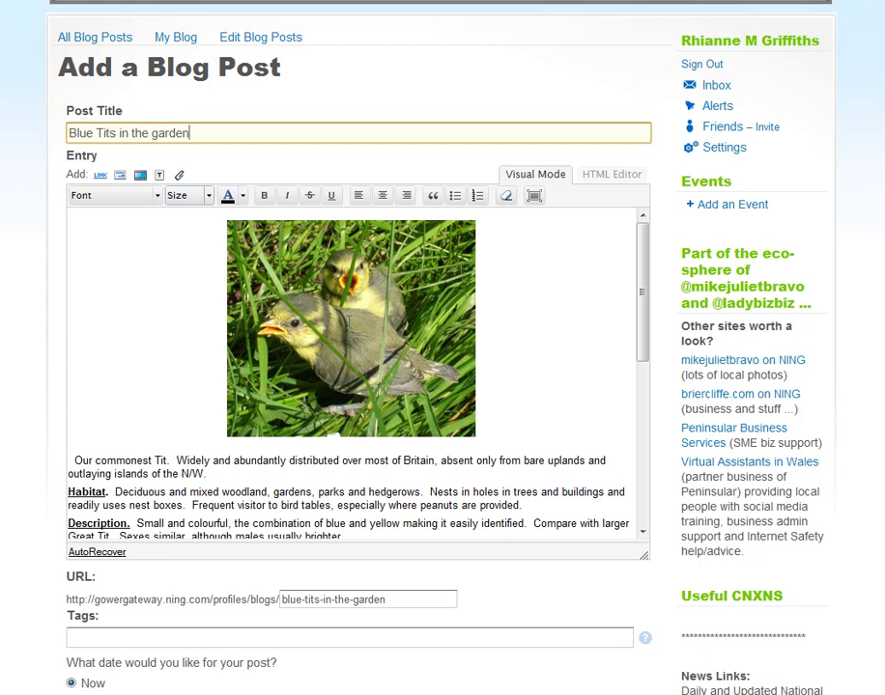
left_click(348, 322)
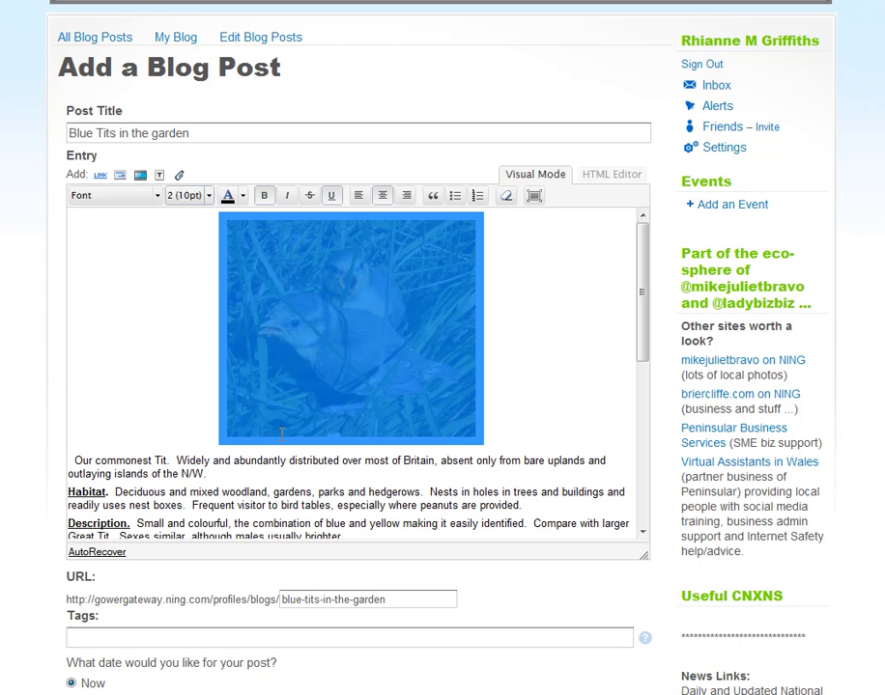
mouse_move(313, 362)
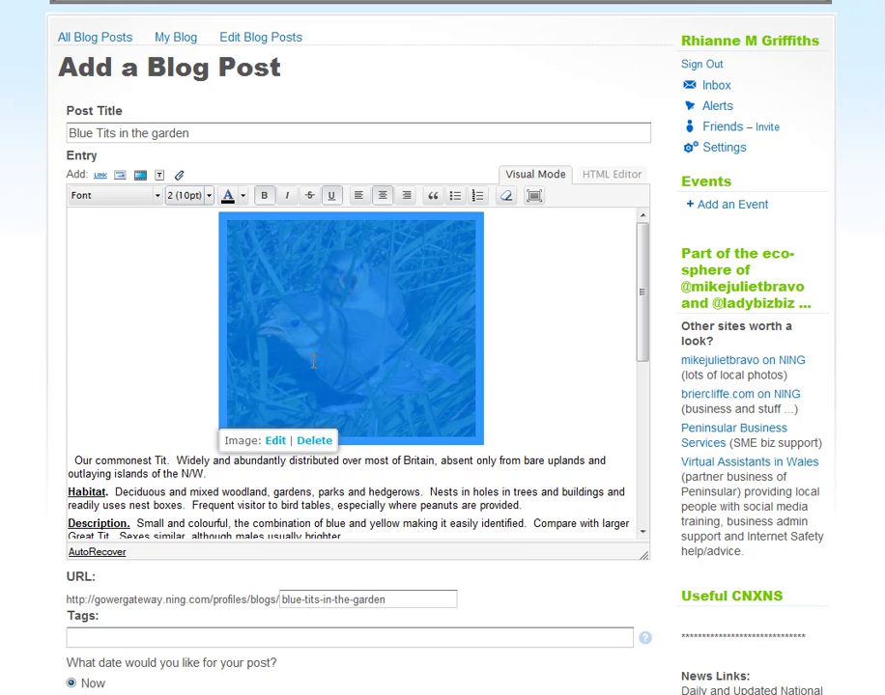
left_click(275, 440)
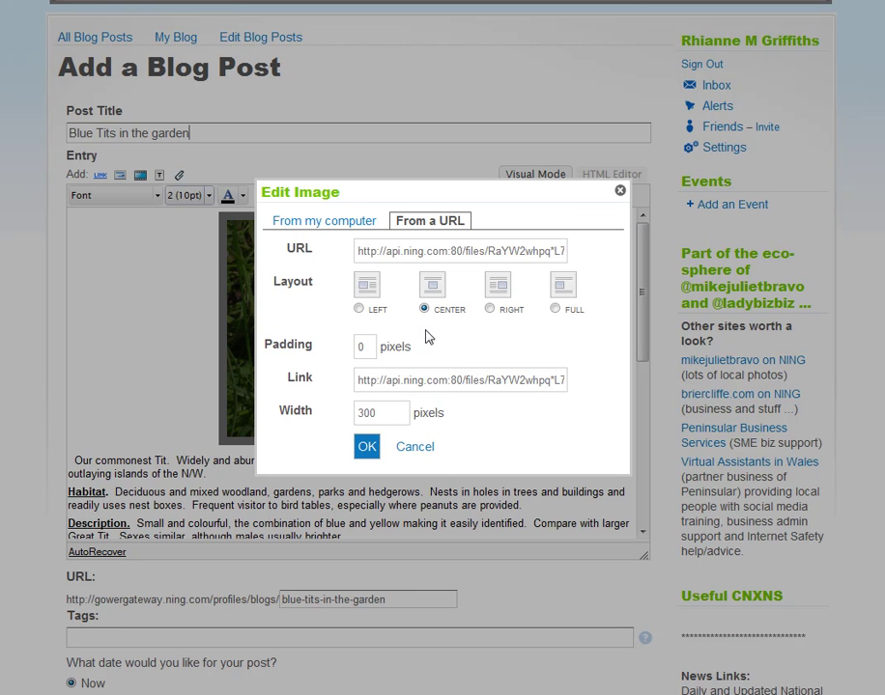
left_click(359, 309)
left_click_drag(367, 349, 340, 347)
type("10")
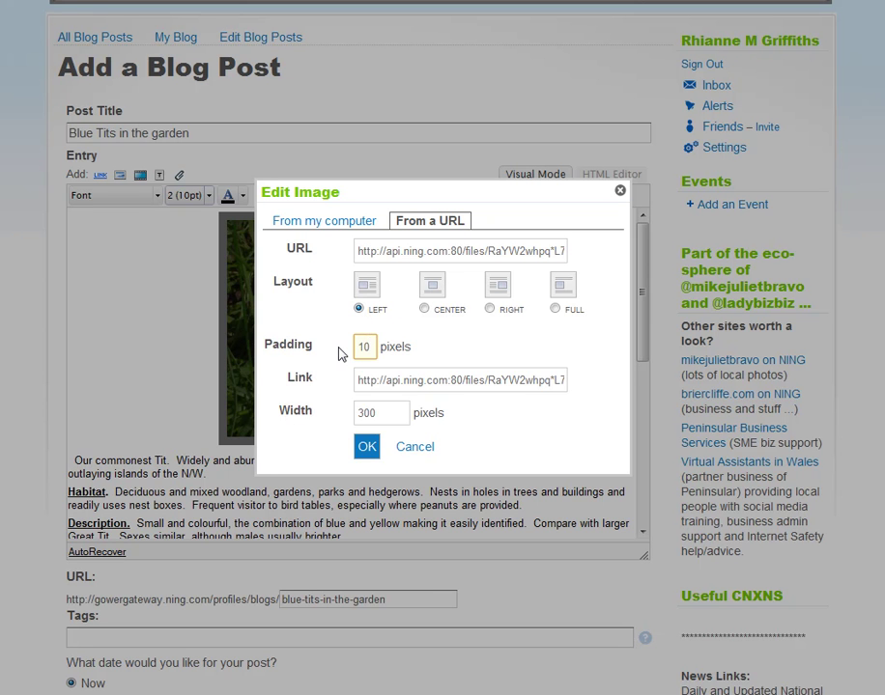
left_click(367, 449)
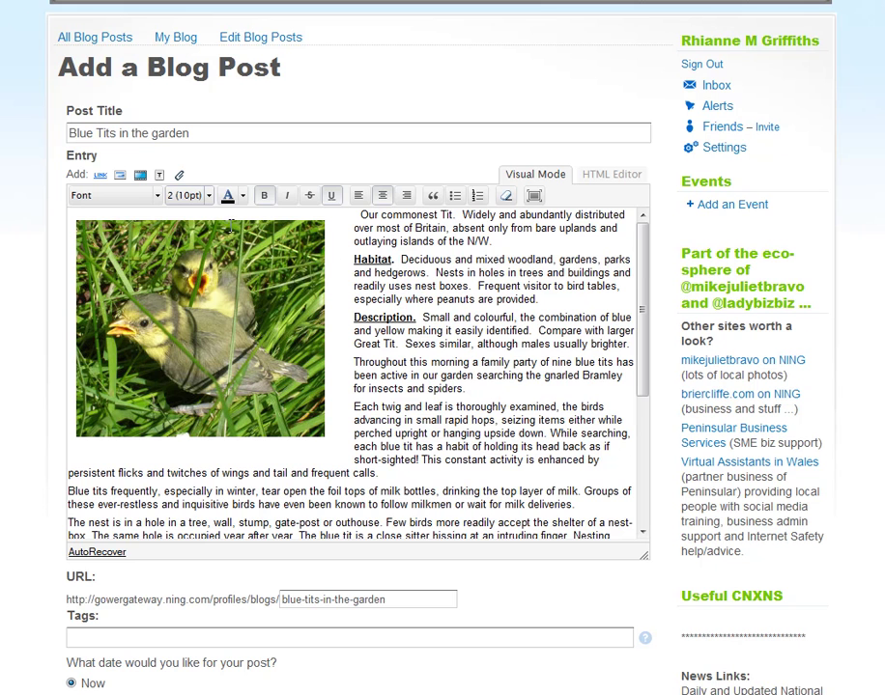
Choose baby_bluetits_01.jpg from the computer as a second image after the paragraph ending in "Bunwell."
left_click_drag(643, 251, 652, 393)
left_click_drag(650, 389, 650, 347)
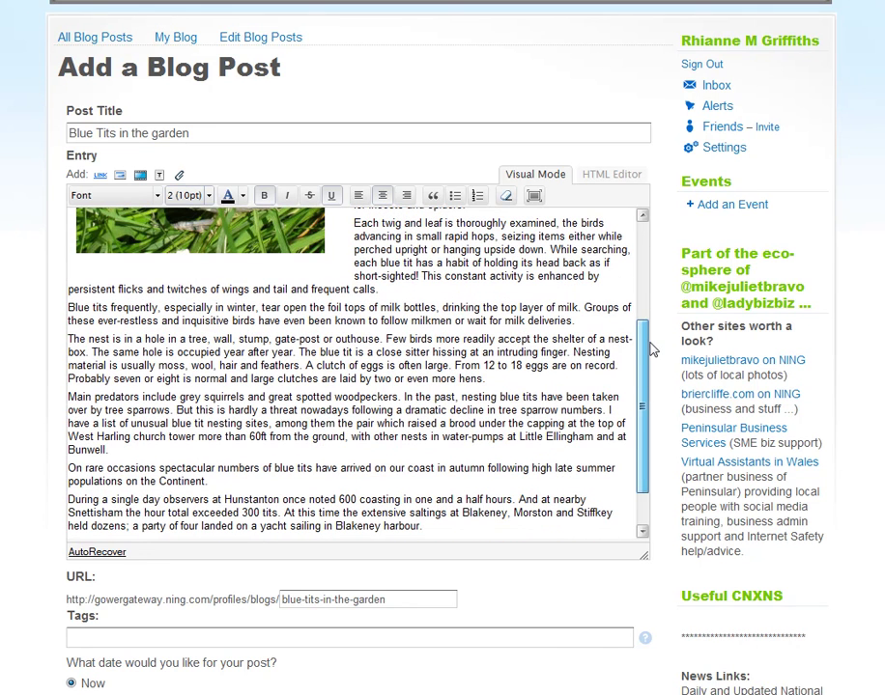
left_click(122, 452)
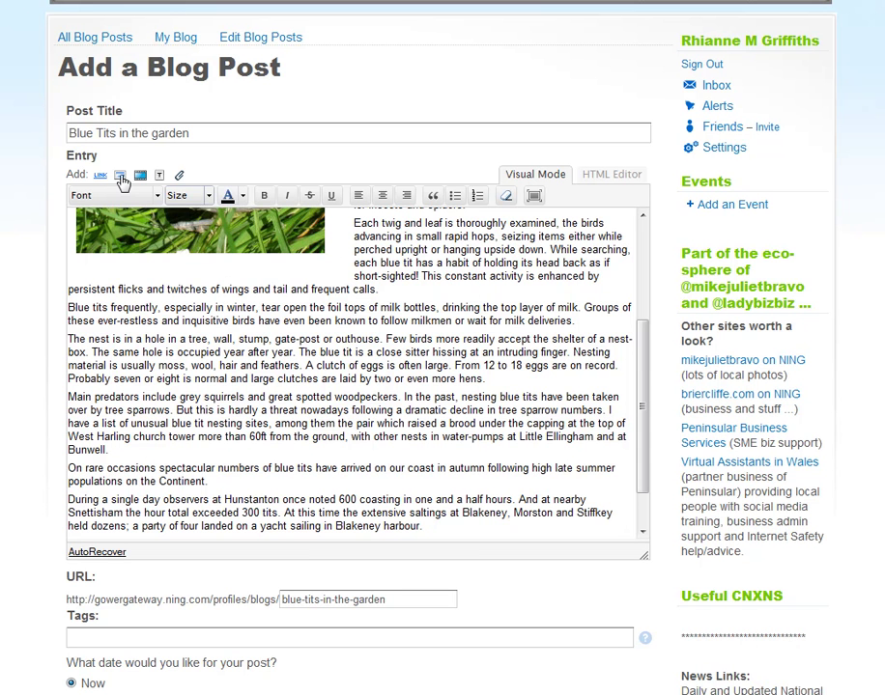
left_click(120, 176)
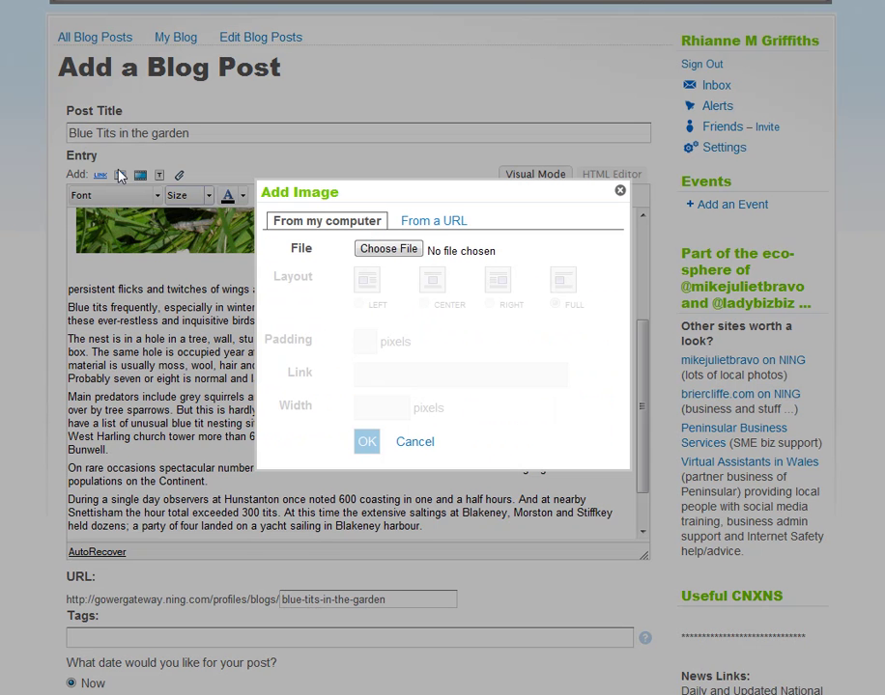
left_click(392, 251)
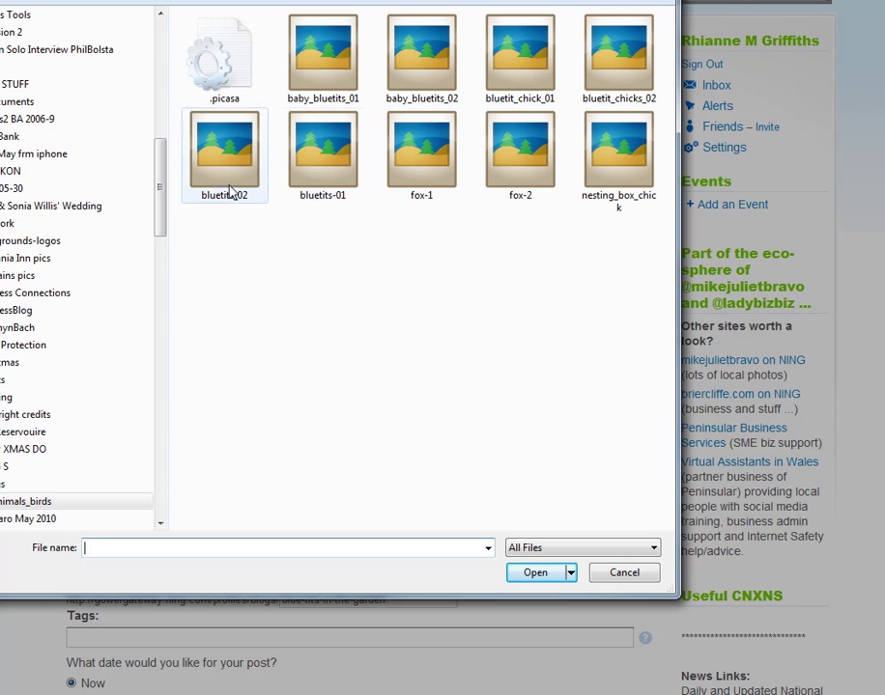
double_click(325, 68)
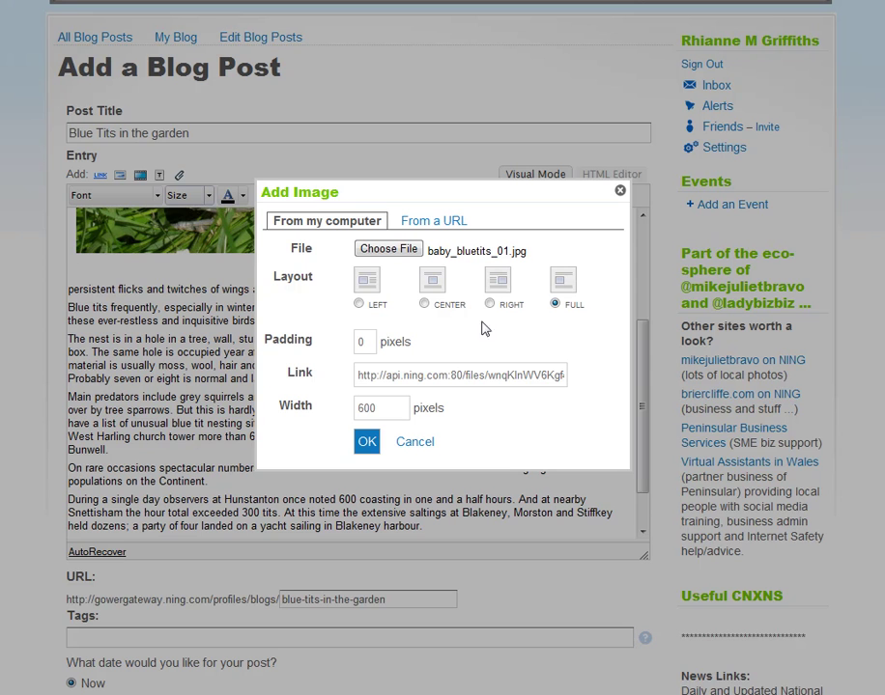
Insert the second image with the right layout, 10 pixels of padding and a width of 100 pixels
left_click(490, 305)
double_click(358, 341)
type("19")
key("BackSpace")
type("0")
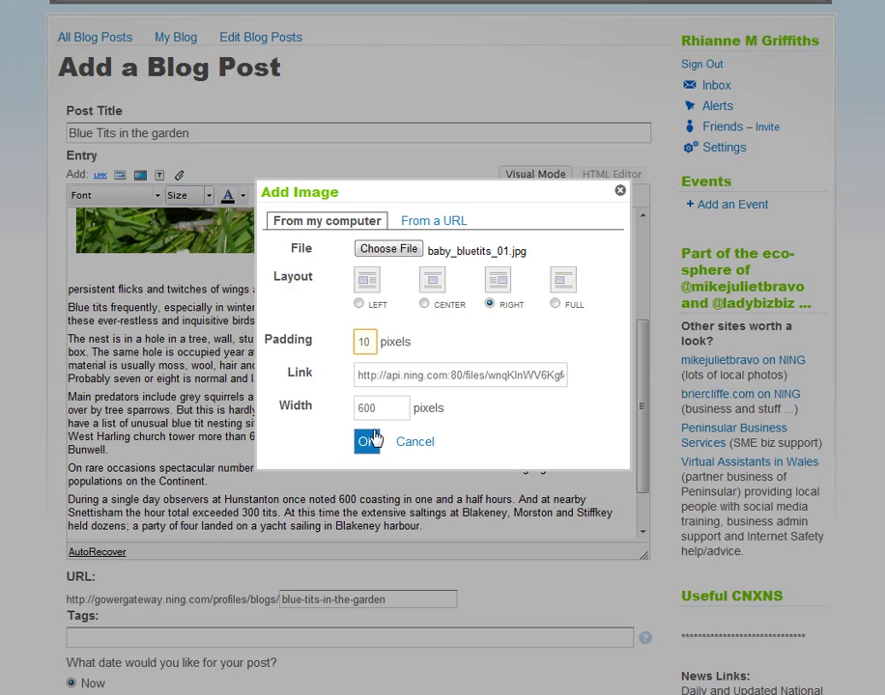
double_click(360, 408)
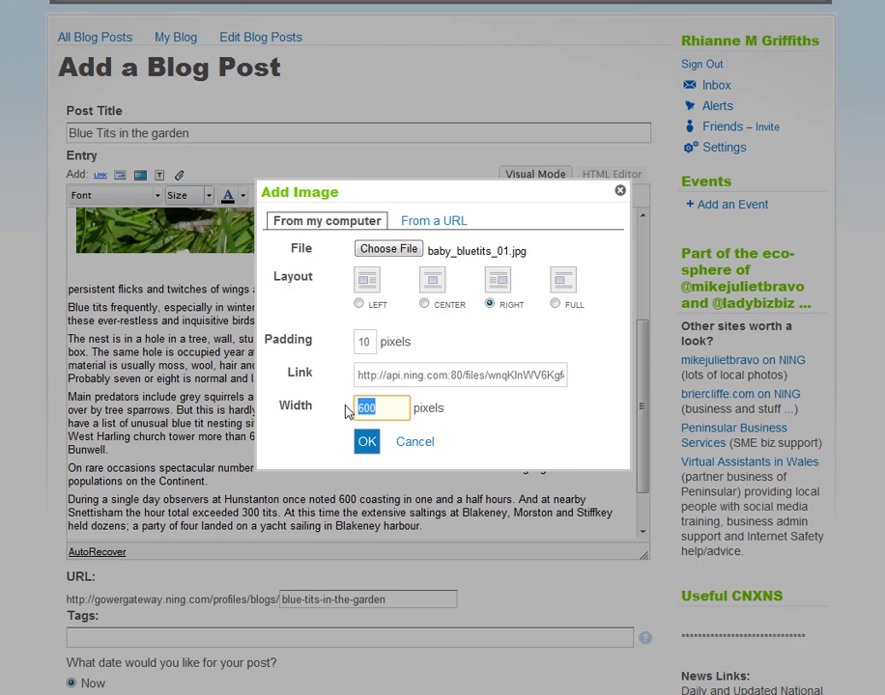
type("300")
key("BackSpace")
key("BackSpace")
key("BackSpace")
type("100")
left_click(367, 441)
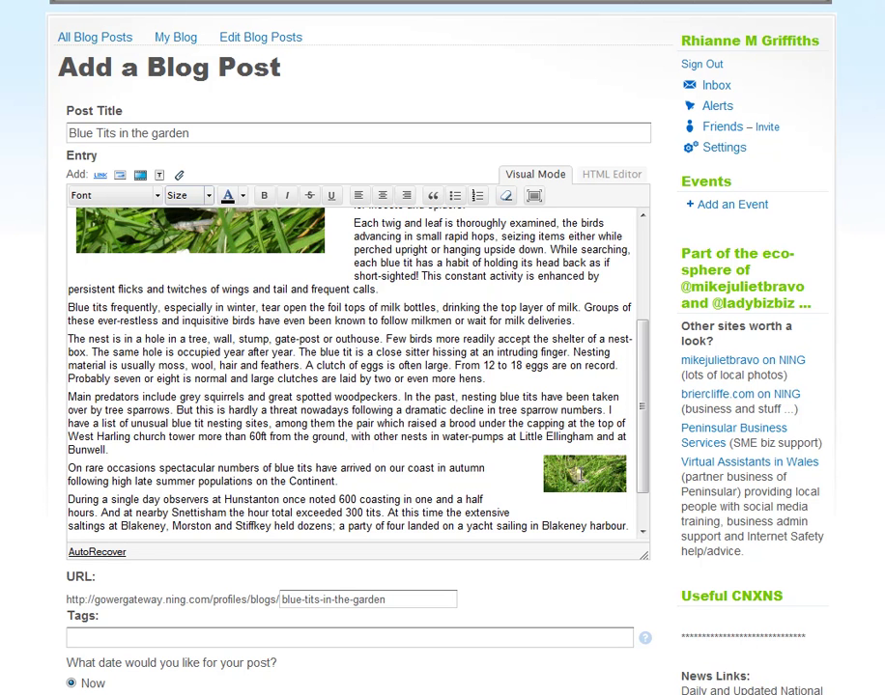
Set the second image's width to 300 pixels and its padding to 10 pixels
left_click(584, 473)
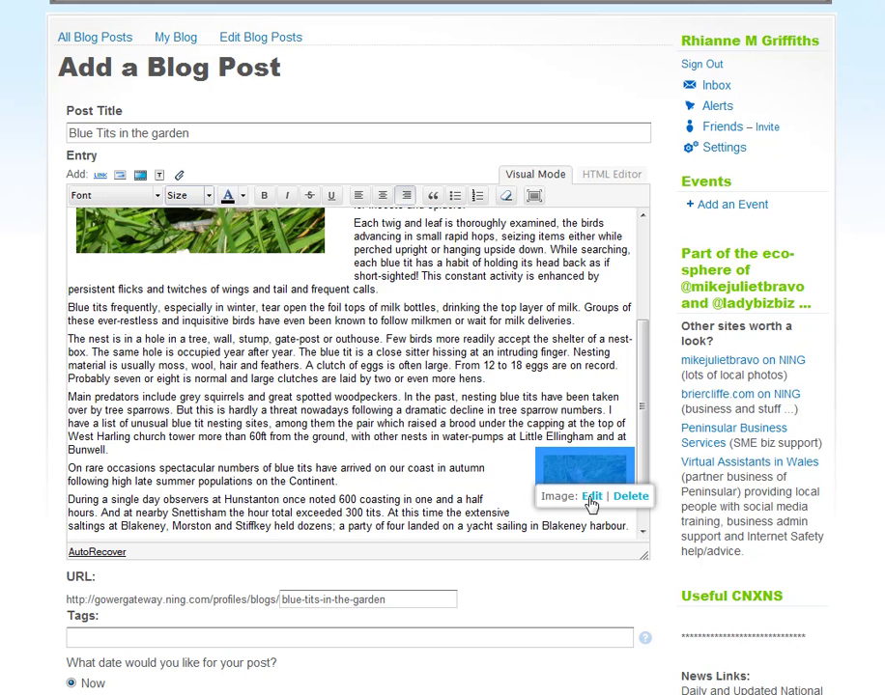
left_click(589, 498)
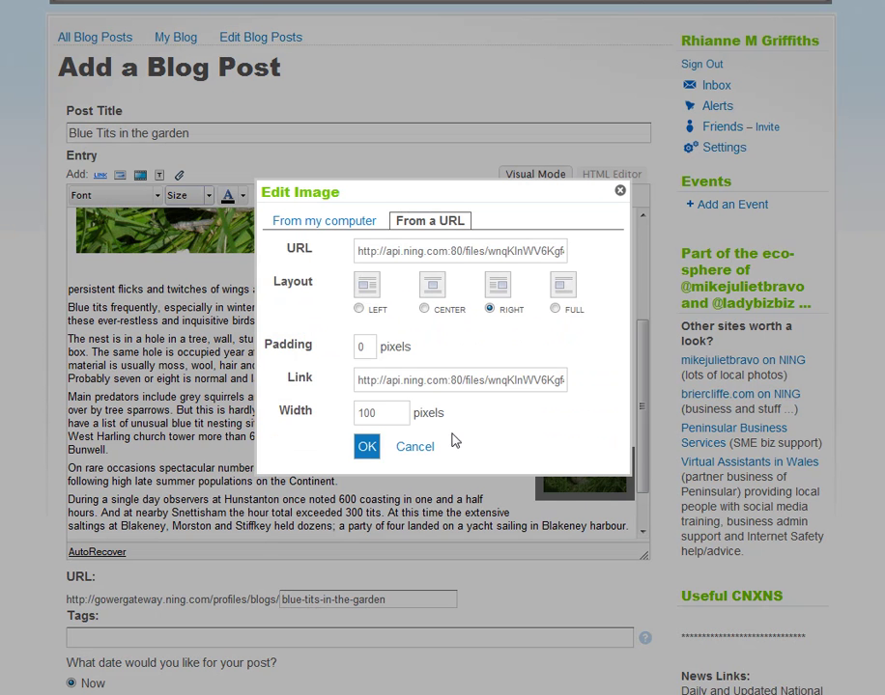
left_click_drag(398, 413, 357, 418)
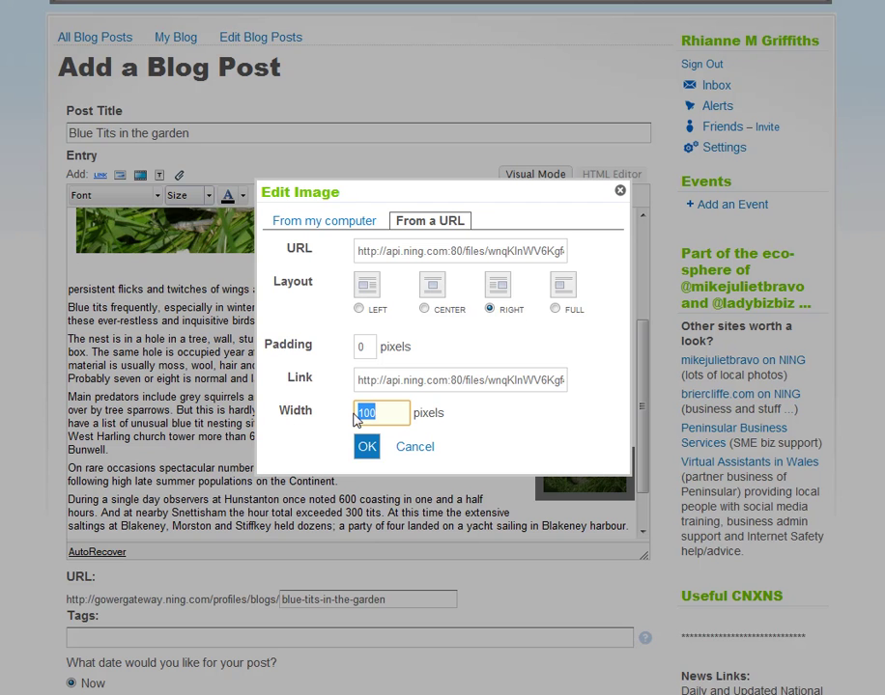
type("300")
left_click_drag(365, 346, 349, 348)
type("10")
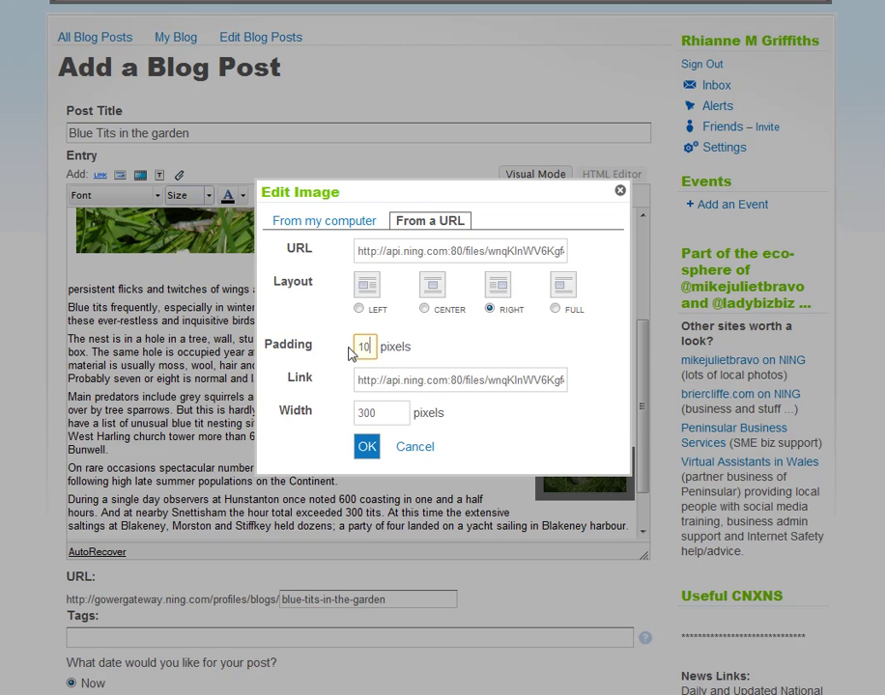
left_click(367, 447)
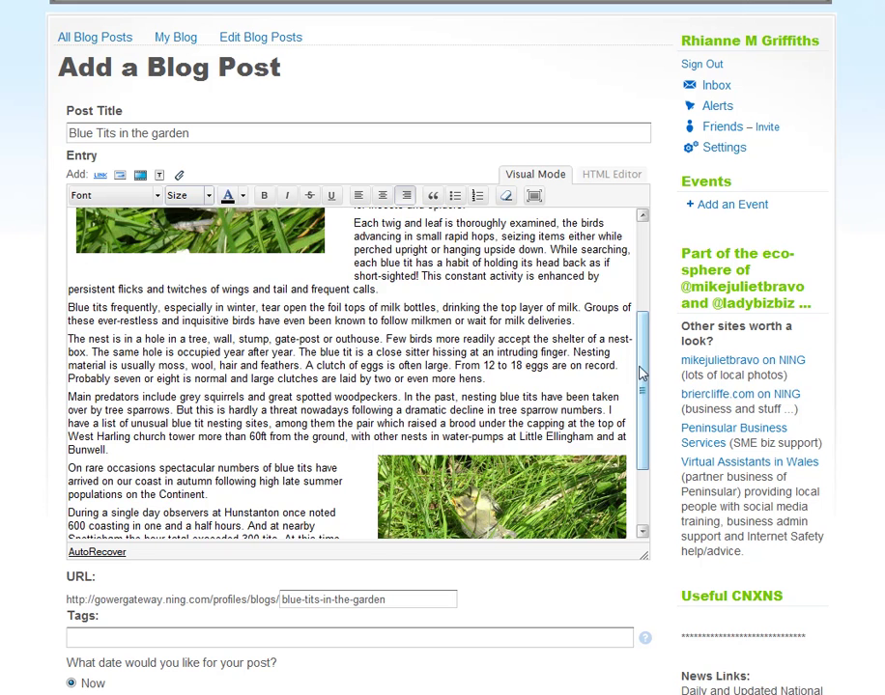
scroll(641, 366, "down", 2)
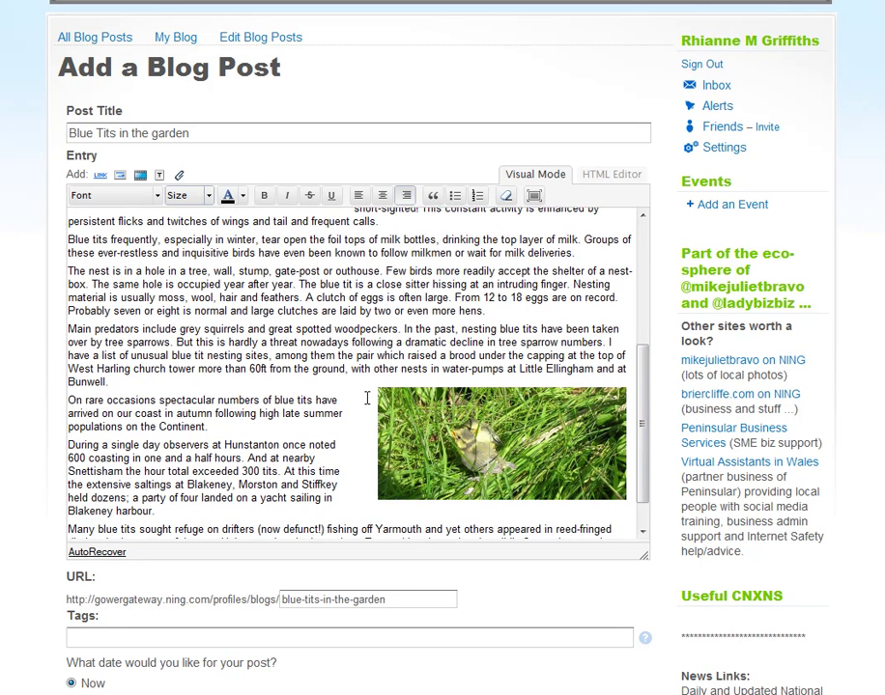